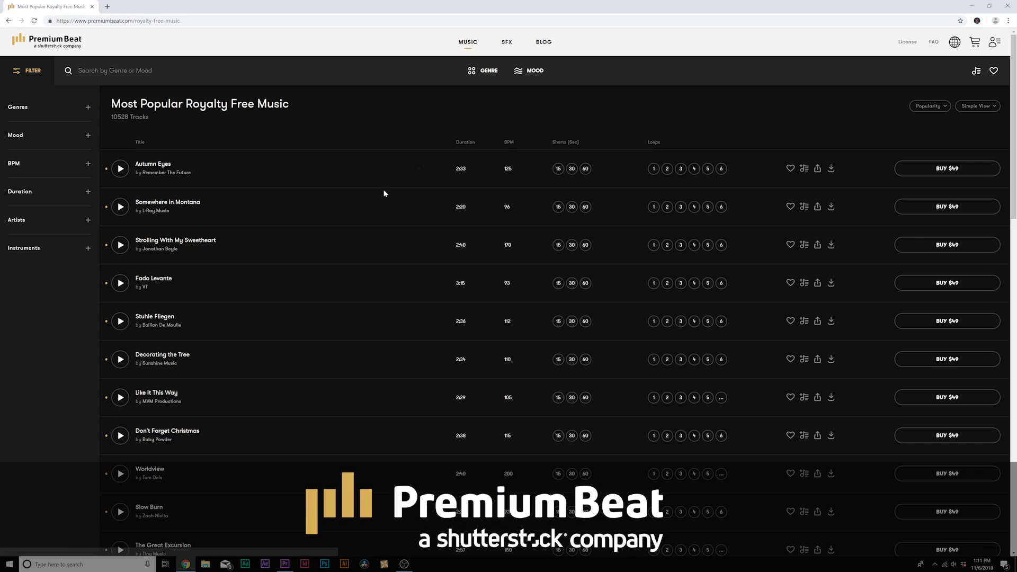
Play Autumn Eyes and skip ahead through the next popular tracks
click(123, 174)
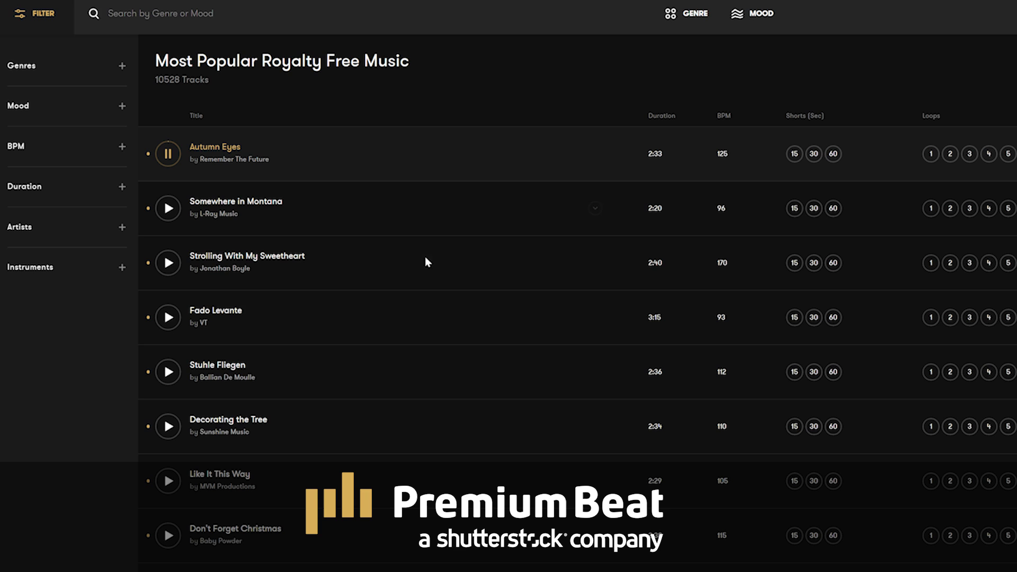
key(Down)
key(Down)
key(Down)
key(Down)
key(Down)
key(Down)
key(Down)
key(Down)
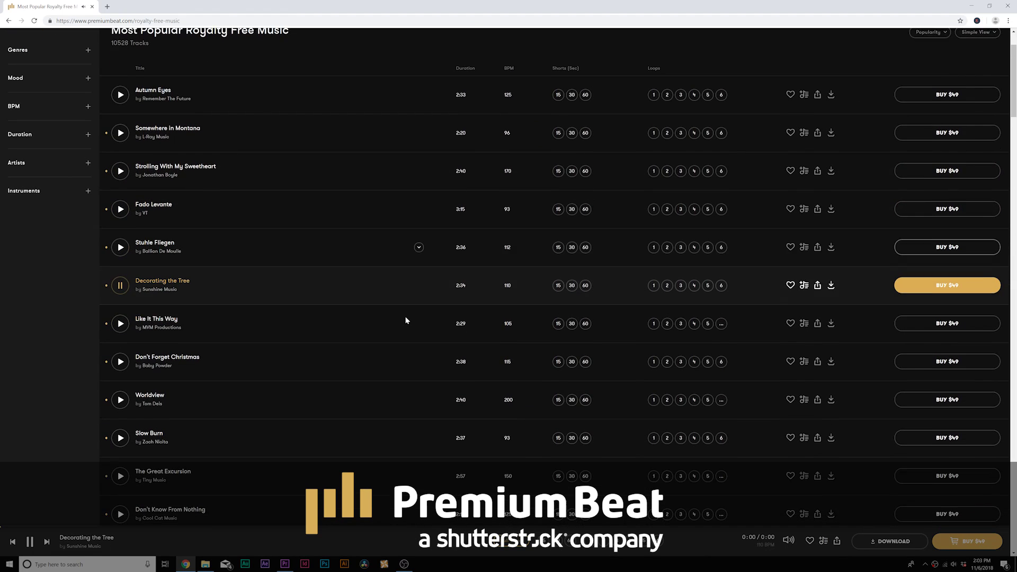
key(Down)
key(Down)
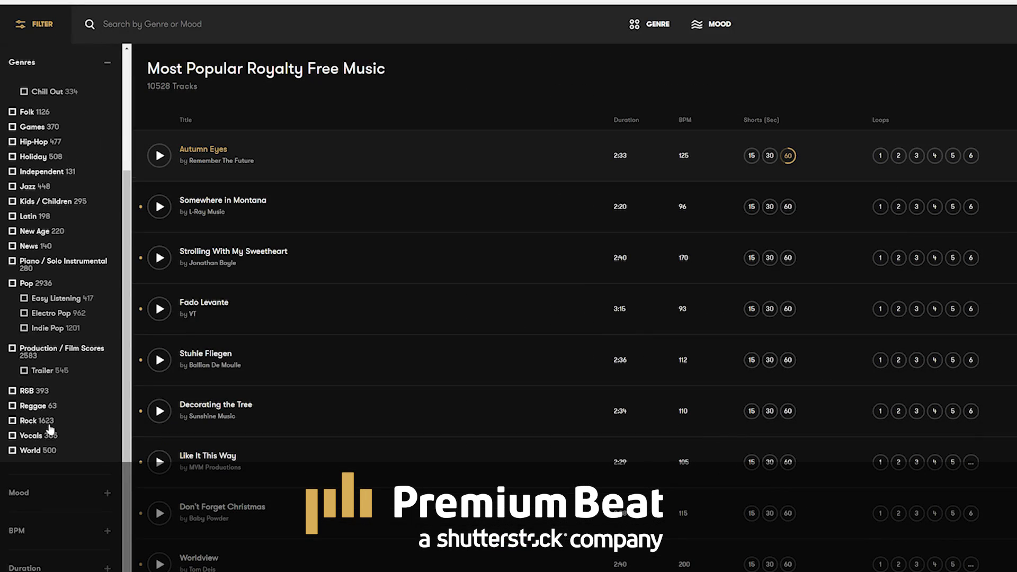
Collapse Genres, expand the Mood filter, and choose the Quiet Meaning Loops Set WAV download
scroll(50, 430, up, 3)
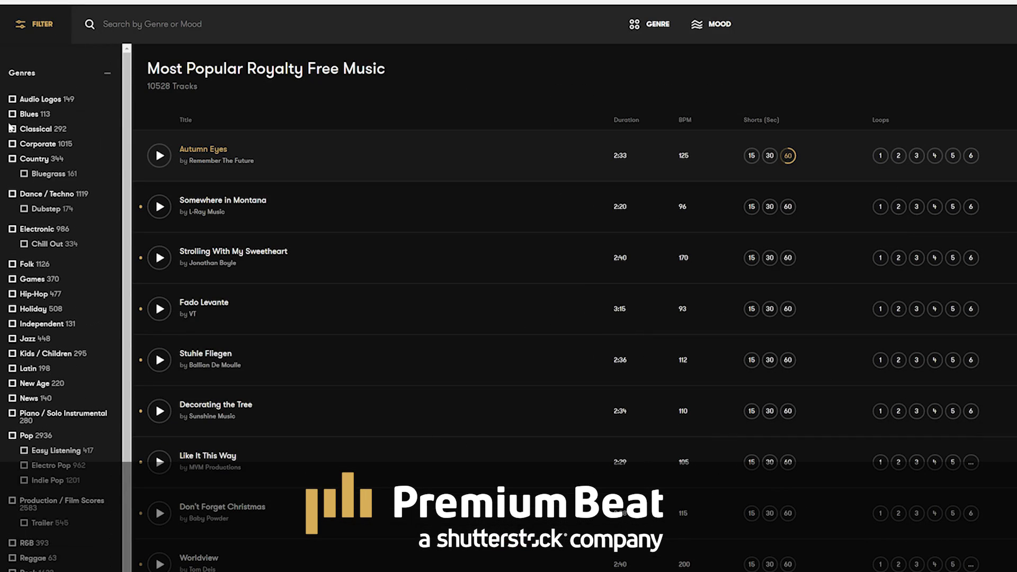
click(36, 72)
click(34, 109)
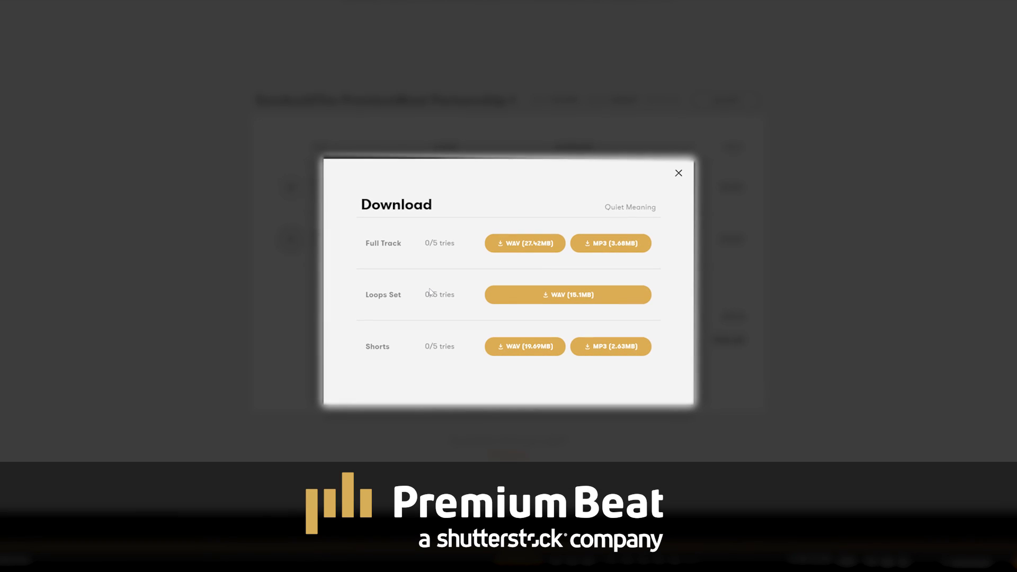
click(583, 299)
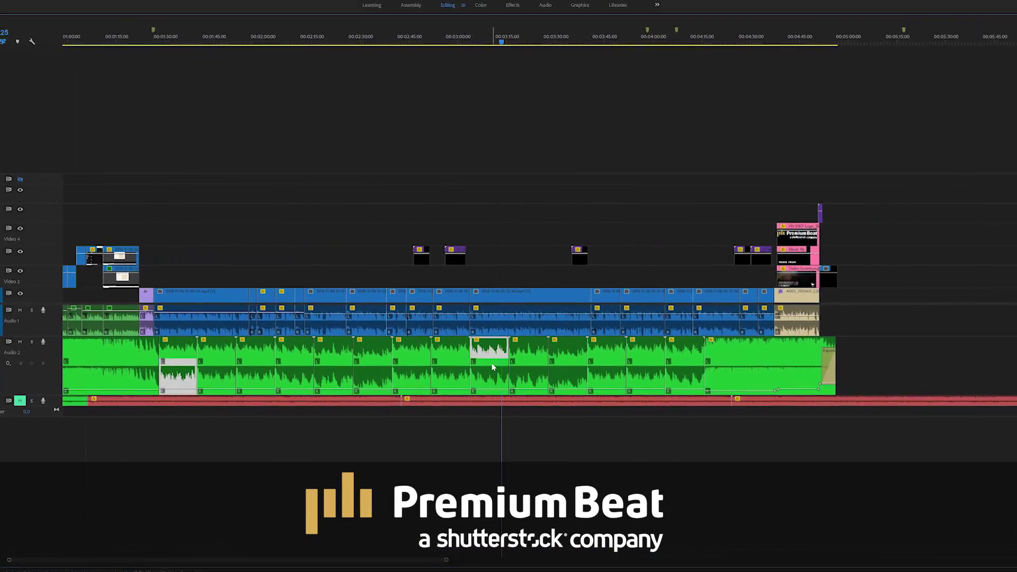
drag(498, 43, 379, 61)
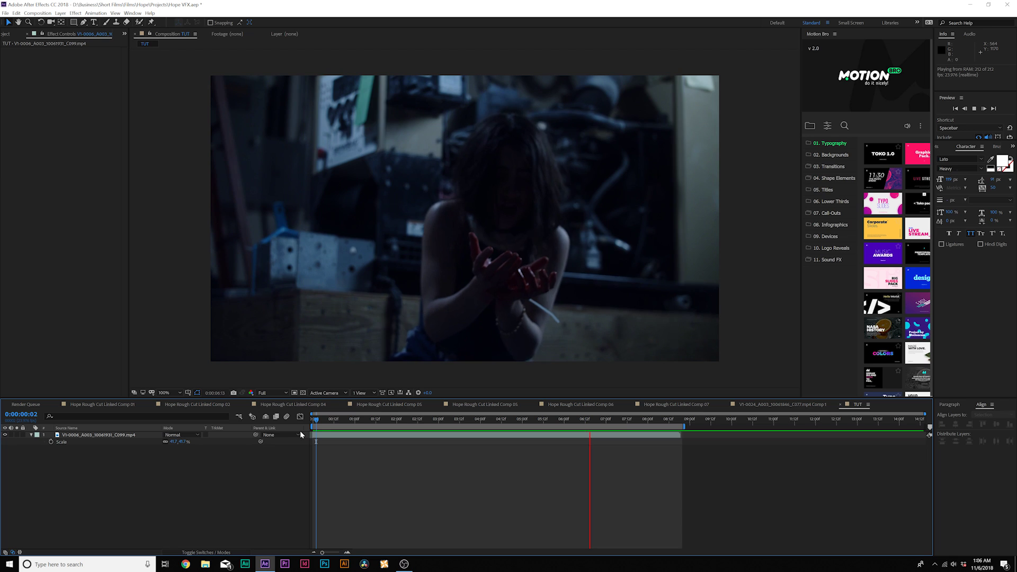
Stop the TUT composition preview at 0:00:07:12
key(space)
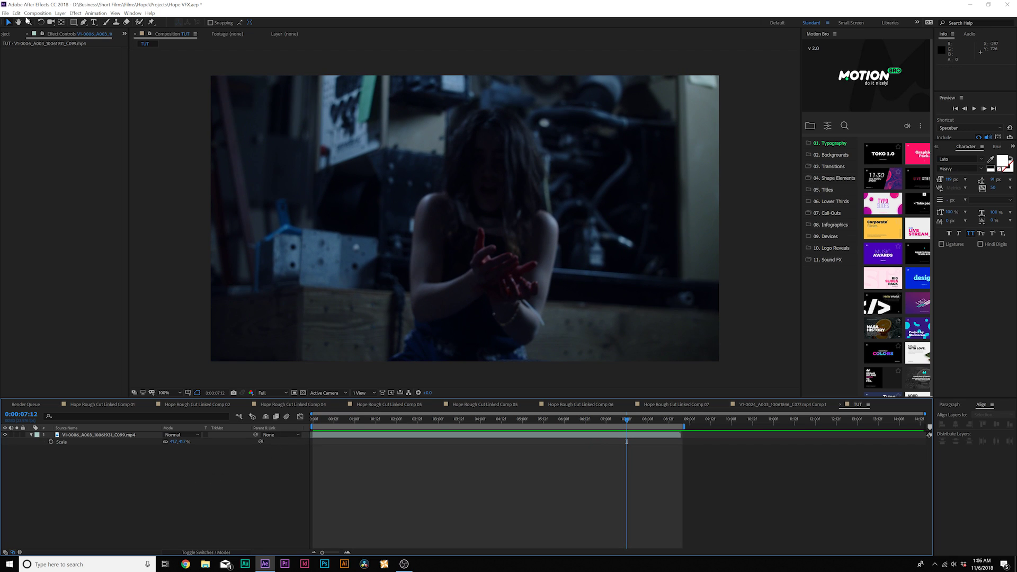
Add a new Null 12 and parent the dark film clip layer to it
click(60, 12)
mouse_move(133, 21)
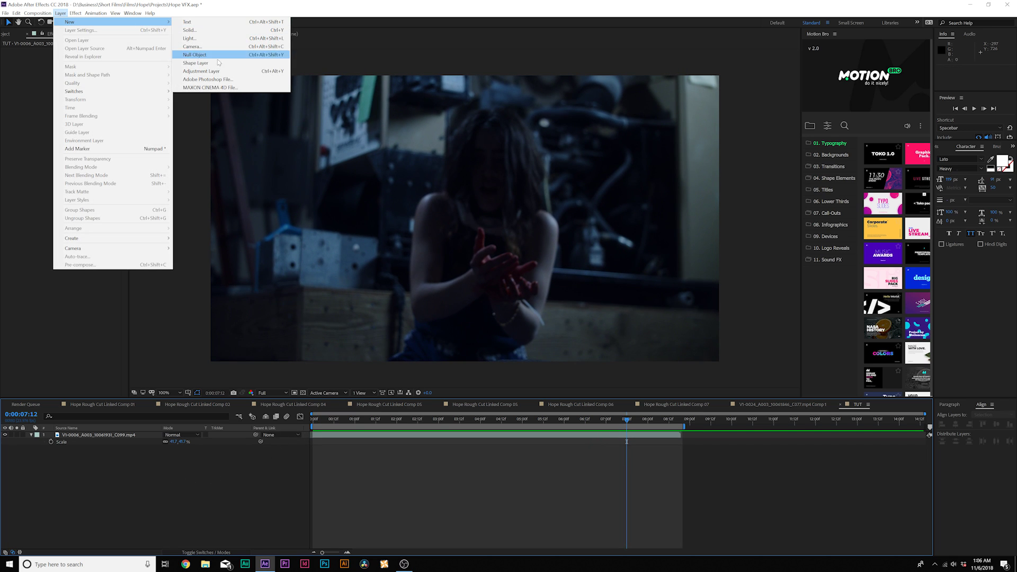
click(195, 55)
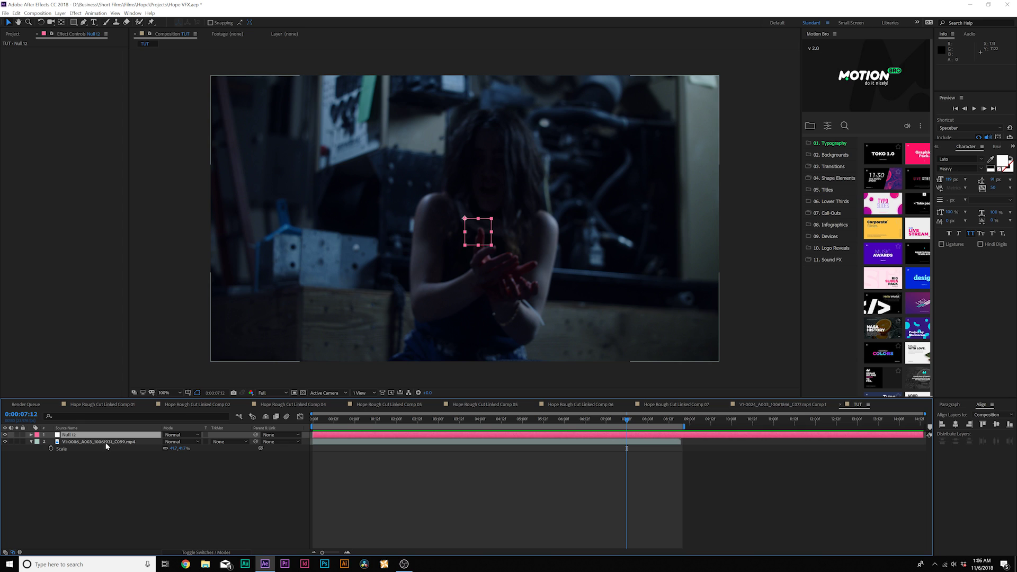
click(105, 442)
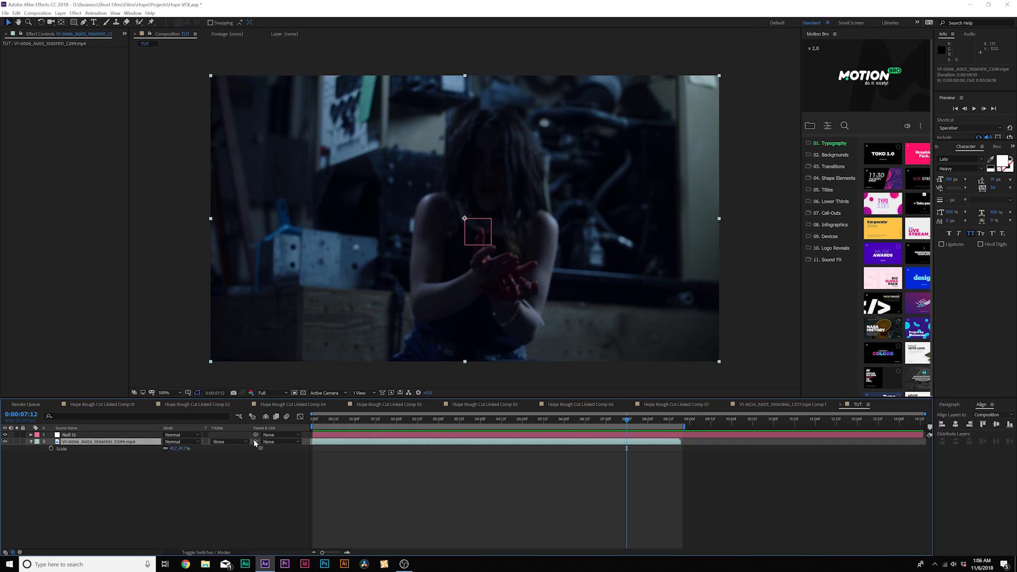
drag(101, 441, 80, 434)
Give Null 12's Position the expression wiggle(2,30) at the composition start
click(71, 434)
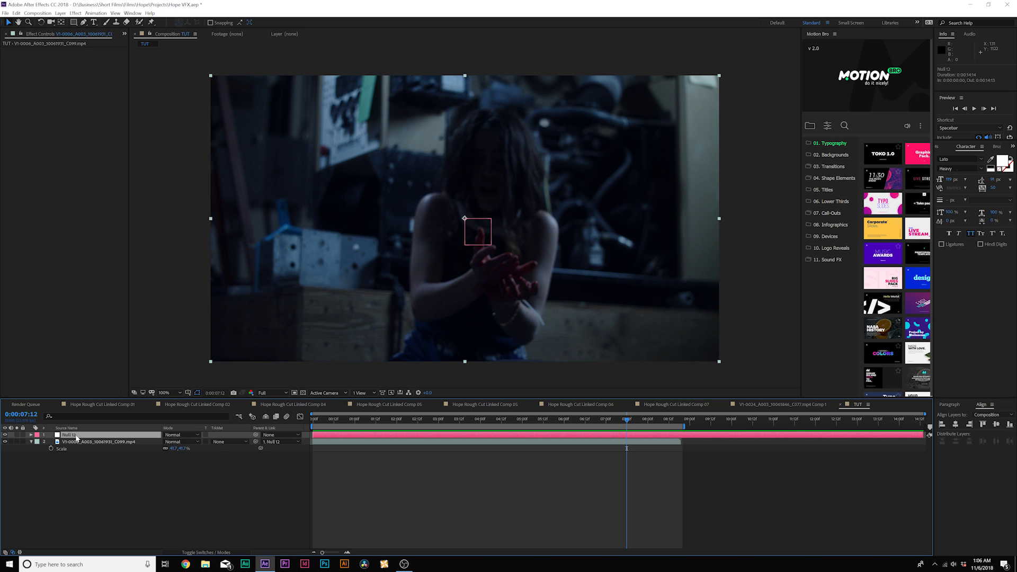
key(Home)
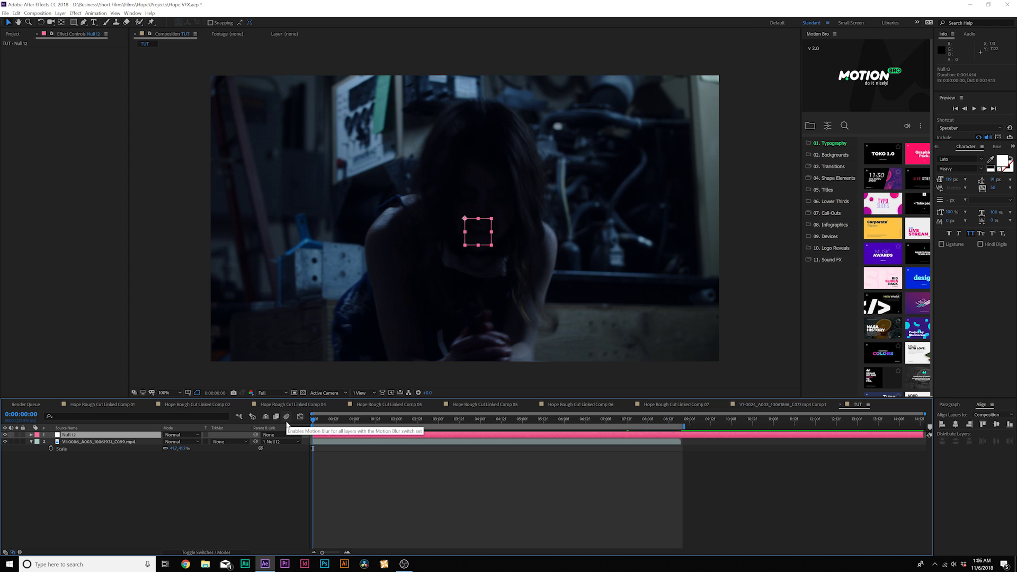
key(p)
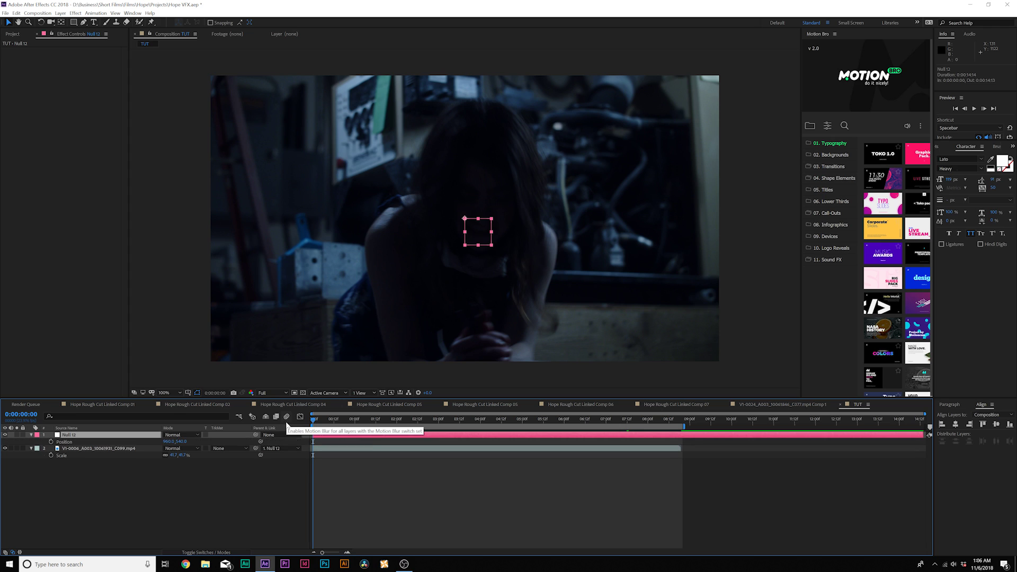
alt+click(51, 442)
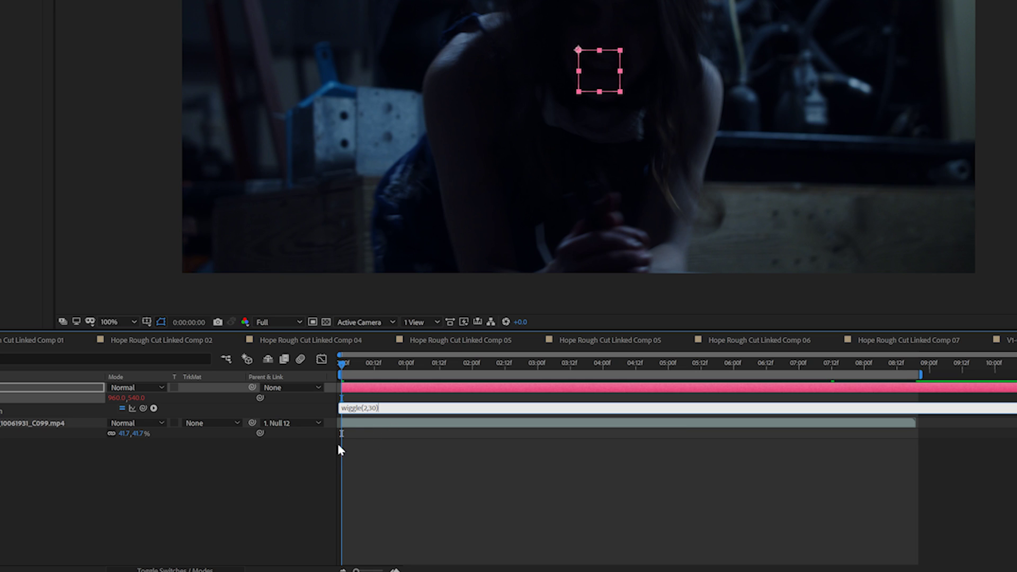
click(248, 481)
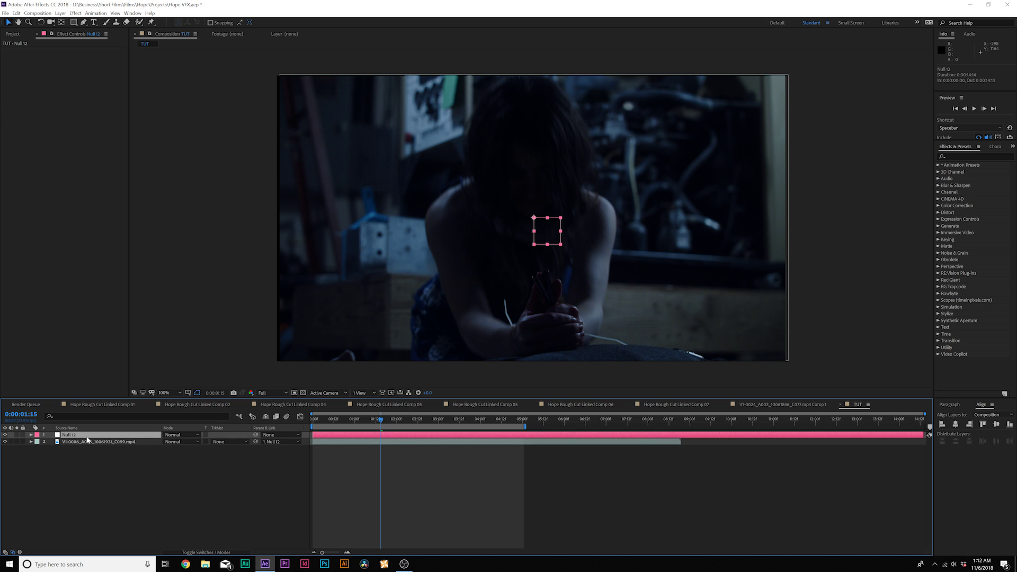
Give Null 12's Rotation a wiggle(2,2) expression, then play and stop a preview
key(r)
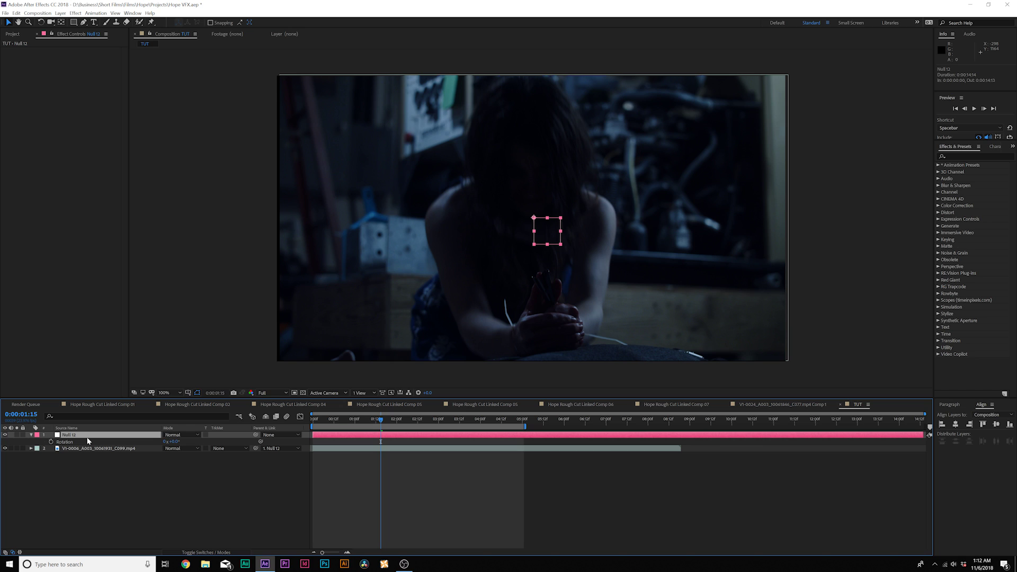
alt+click(51, 442)
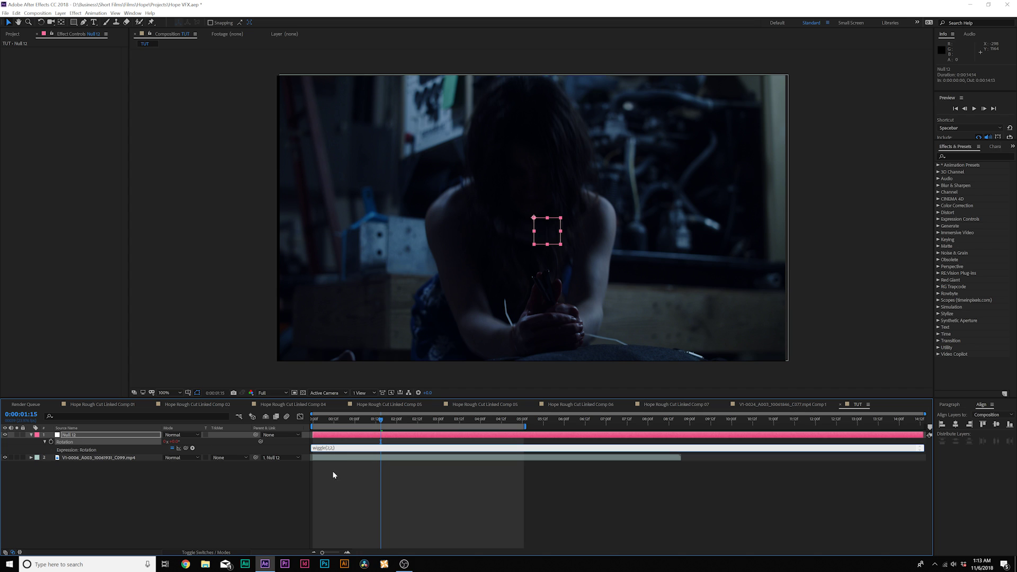
click(274, 479)
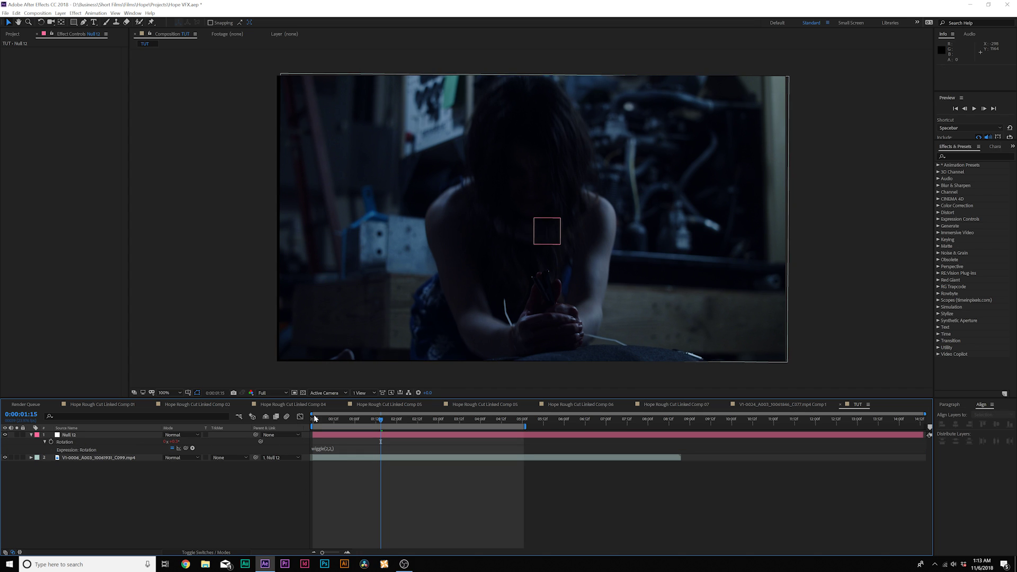
key(space)
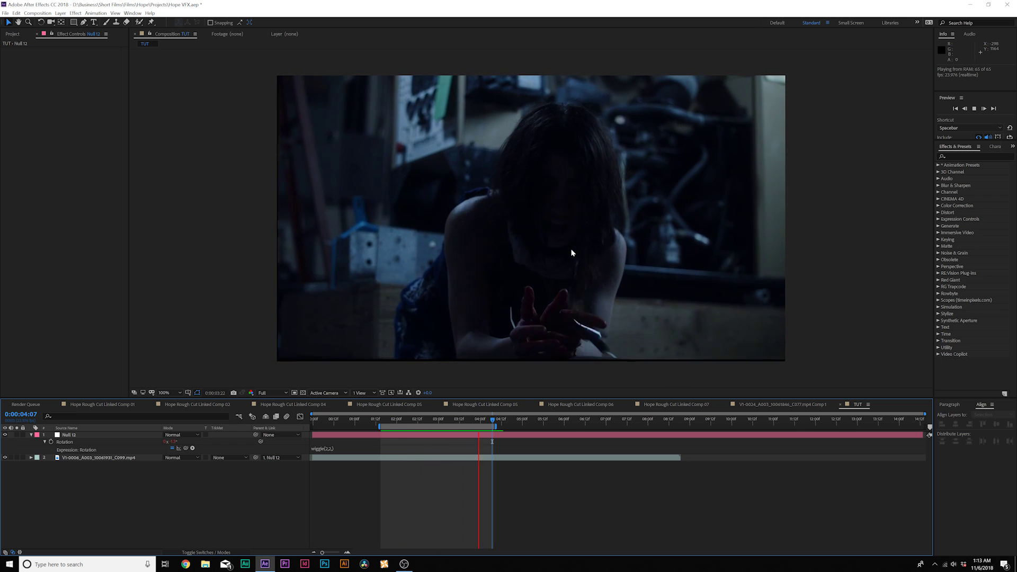
key(space)
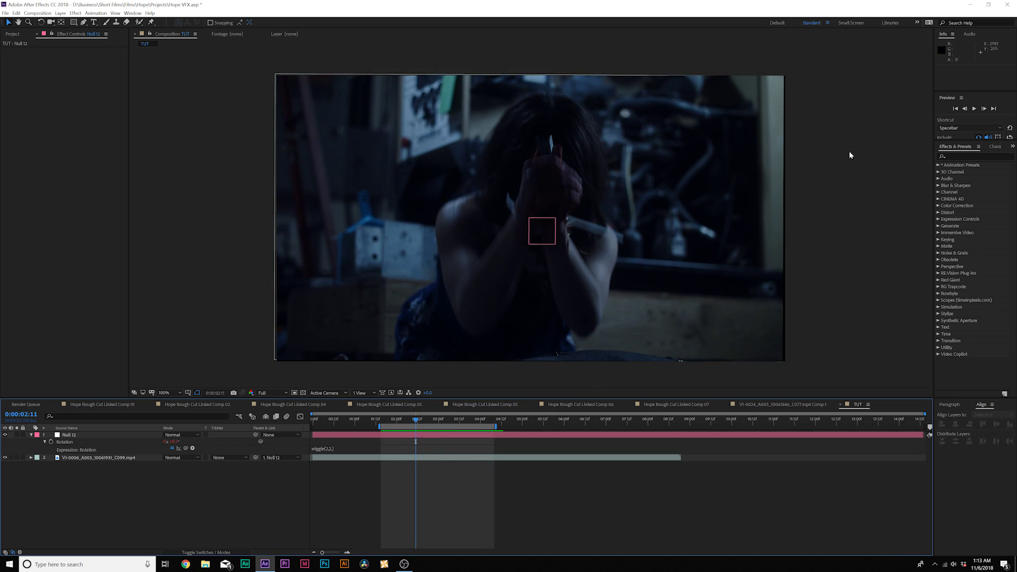
Select the film clip layer, try a scale change and undo it
click(112, 458)
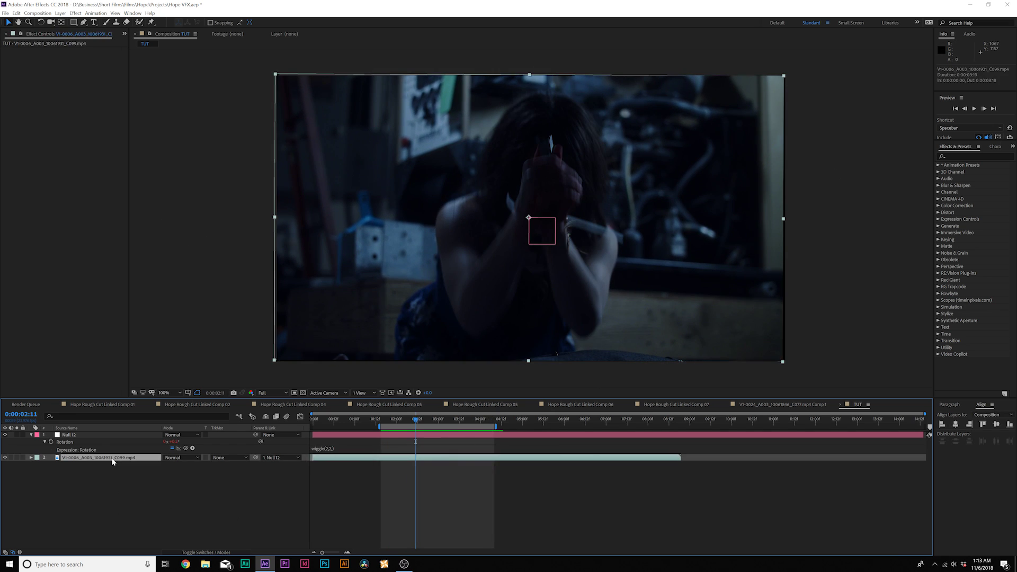
drag(172, 466, 175, 466)
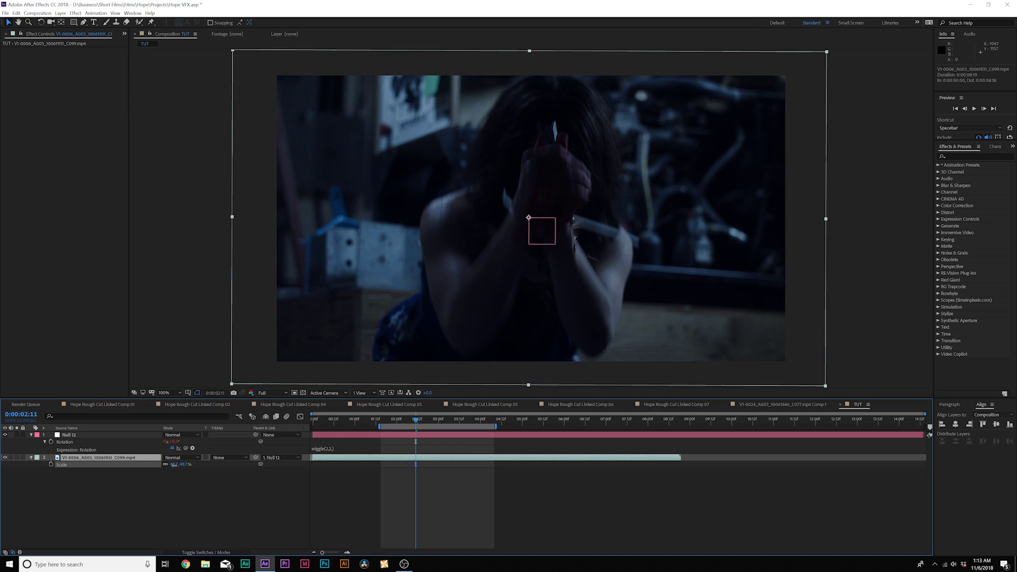
key(ctrl+z)
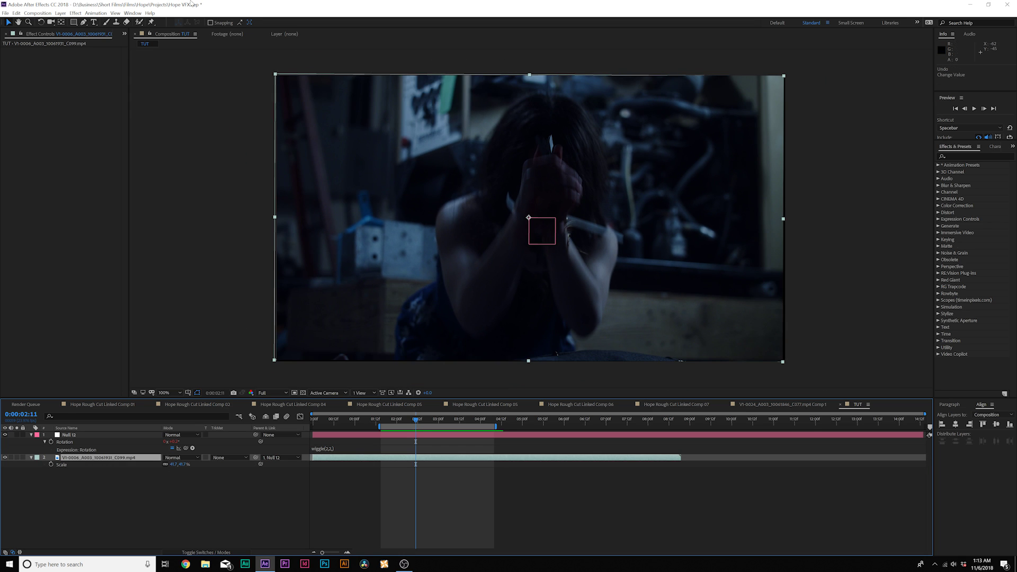
key(space)
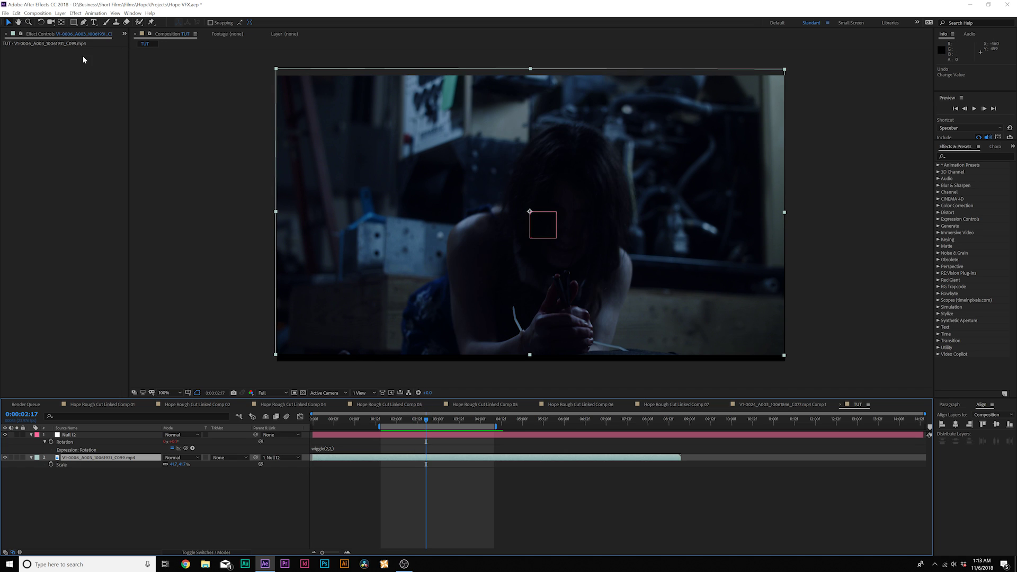
Apply Stylize > Motion Tile with Output Height about 310, then preview from just past two seconds
click(76, 13)
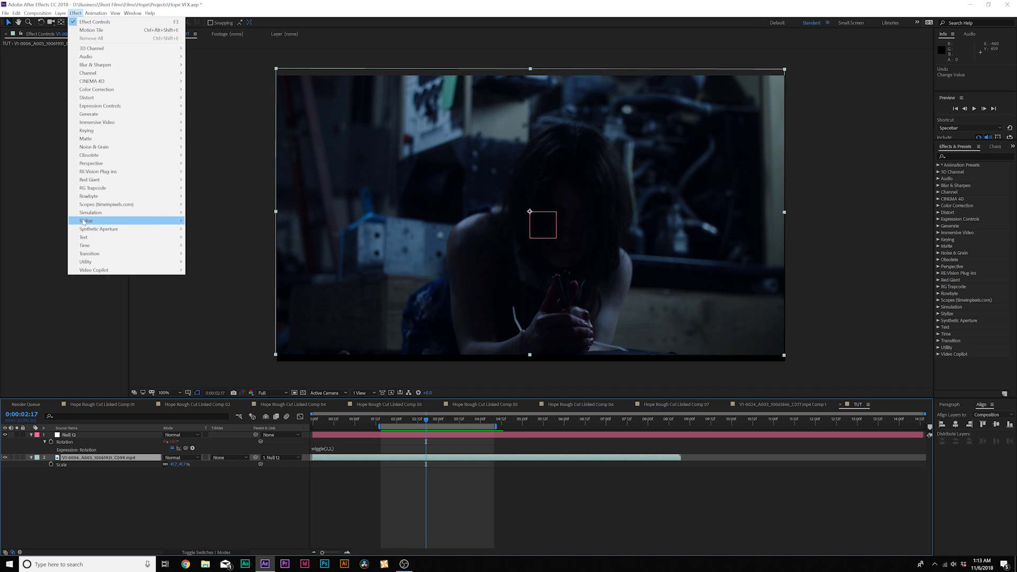
mouse_move(93, 225)
click(207, 368)
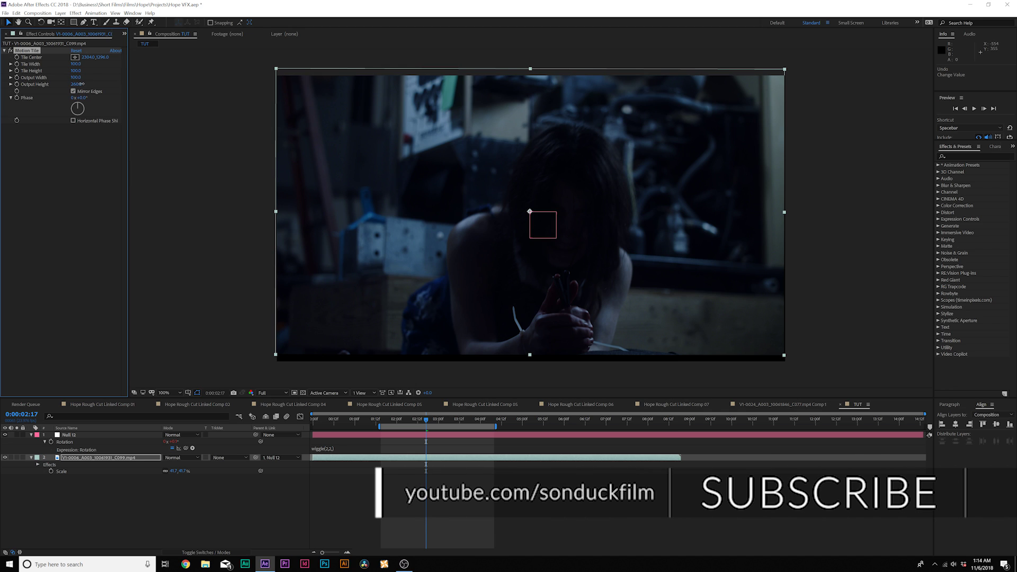
drag(74, 83, 212, 137)
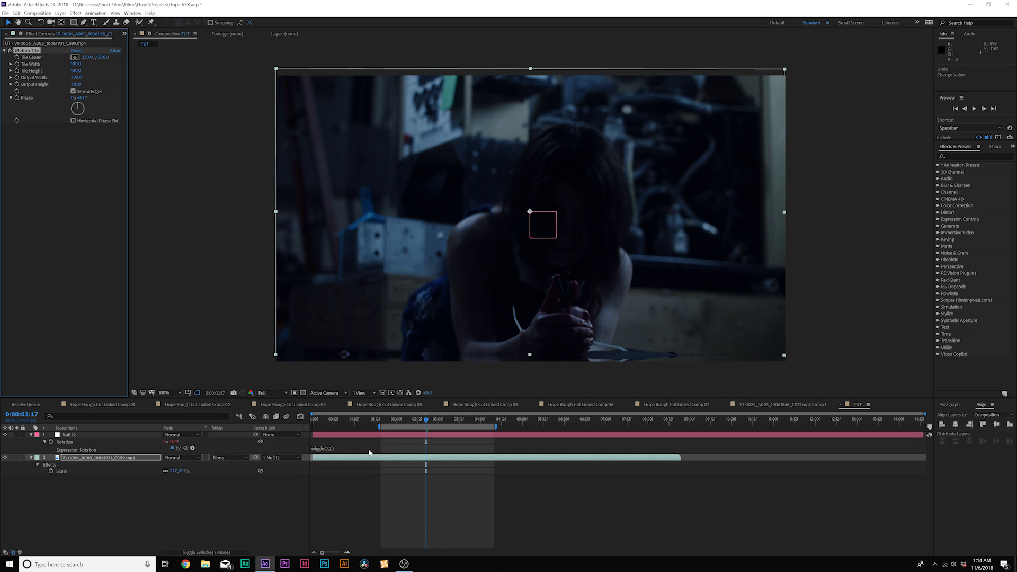
drag(422, 423, 404, 424)
key(space)
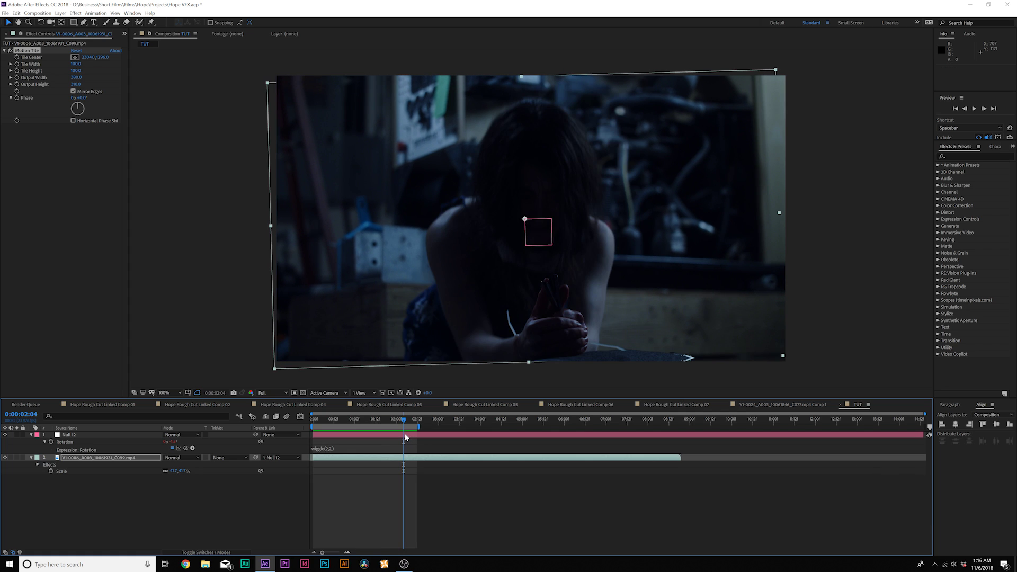
Delete Null 12 and expand Animation Presets > PB - Free Camera Shake Presets > 4K
click(101, 436)
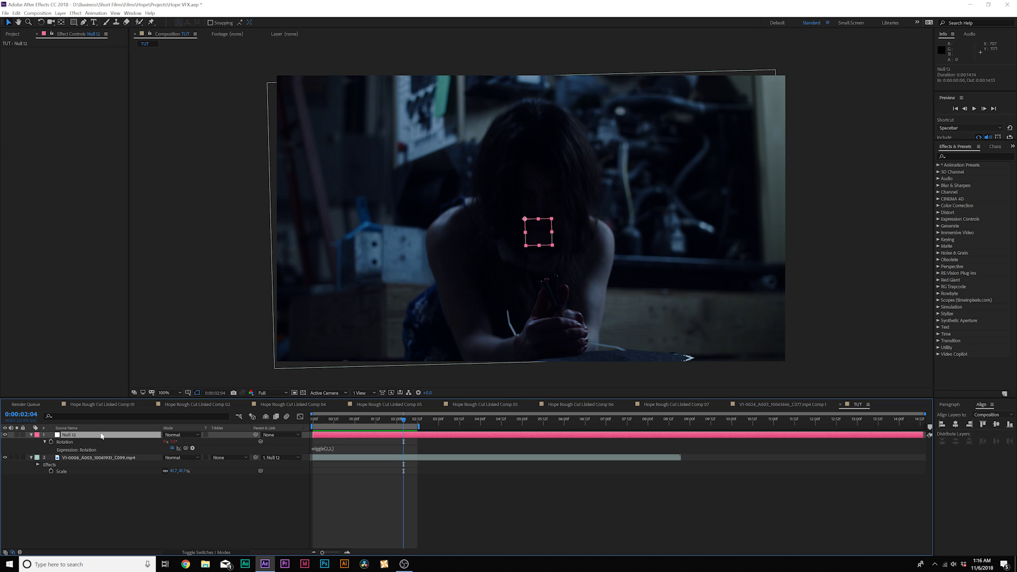
key(Delete)
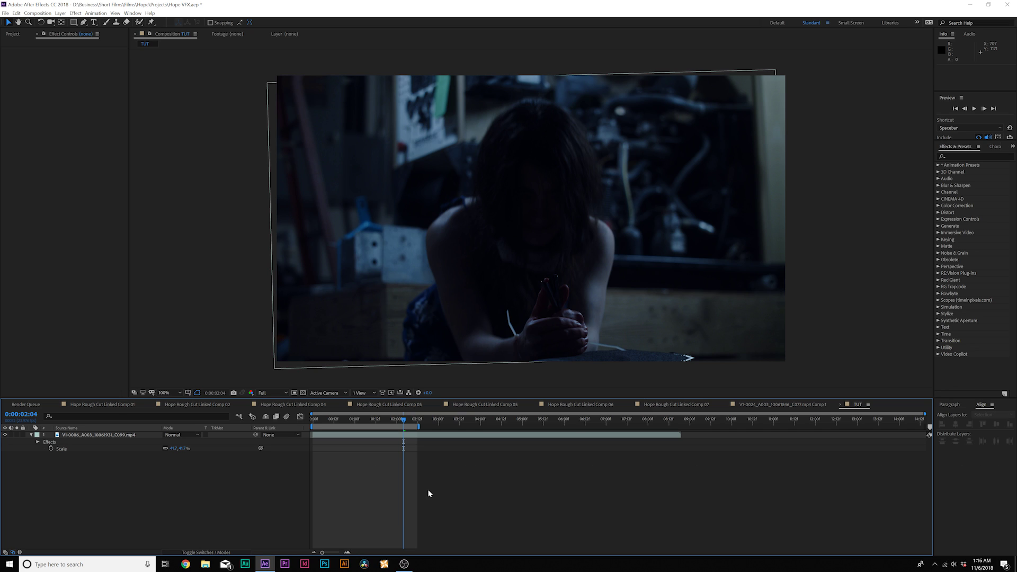
click(940, 166)
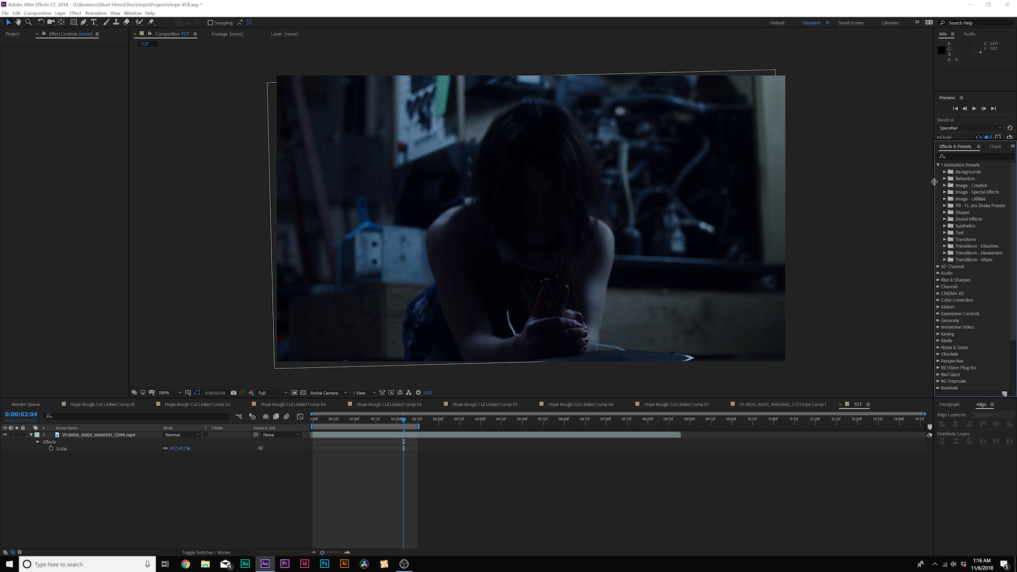
drag(934, 182, 883, 181)
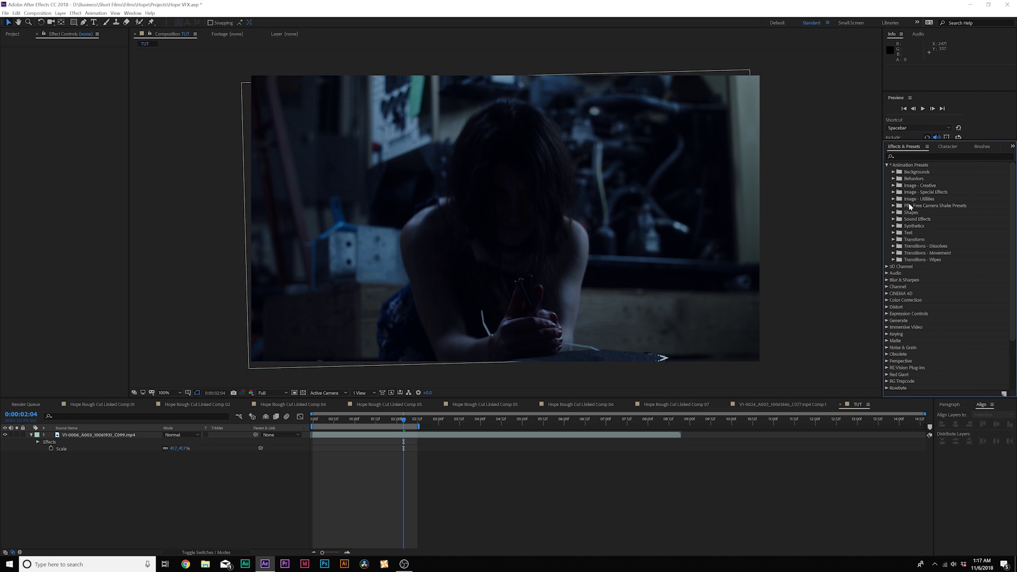
click(893, 206)
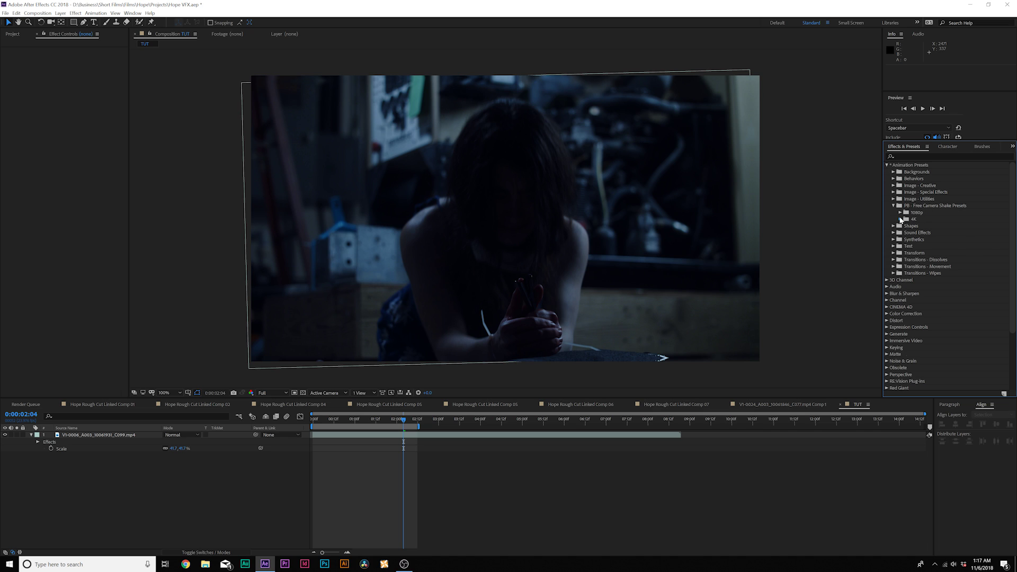
click(901, 220)
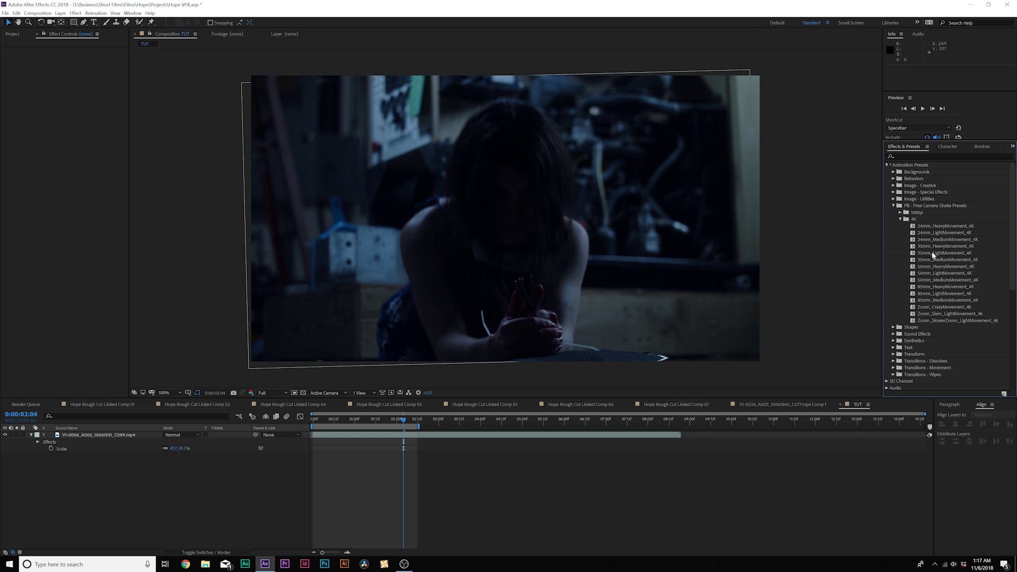
Create a new null and apply the 50mm_HeavyMovement_4K camera shake preset to it
click(60, 14)
mouse_move(106, 21)
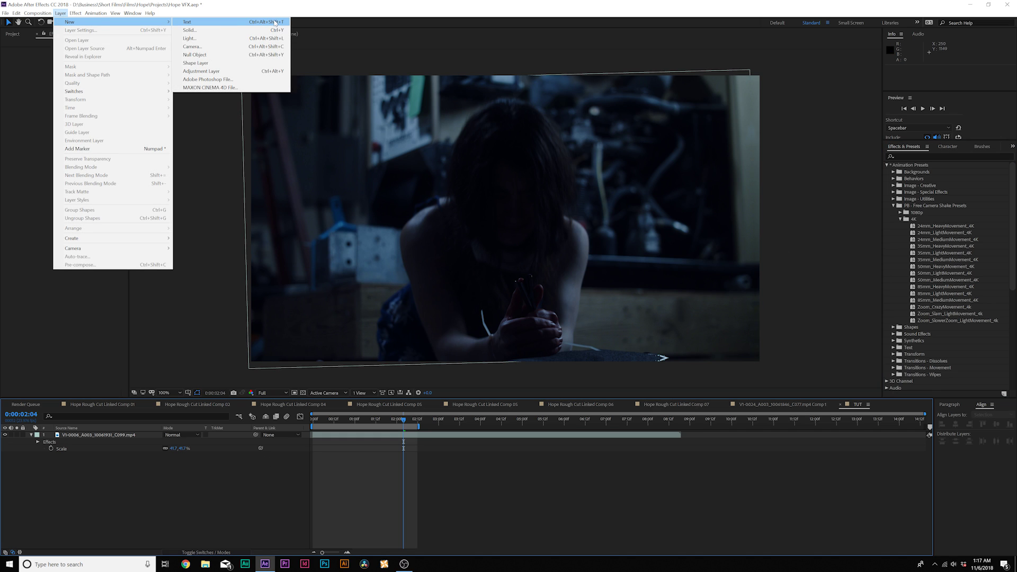
click(254, 54)
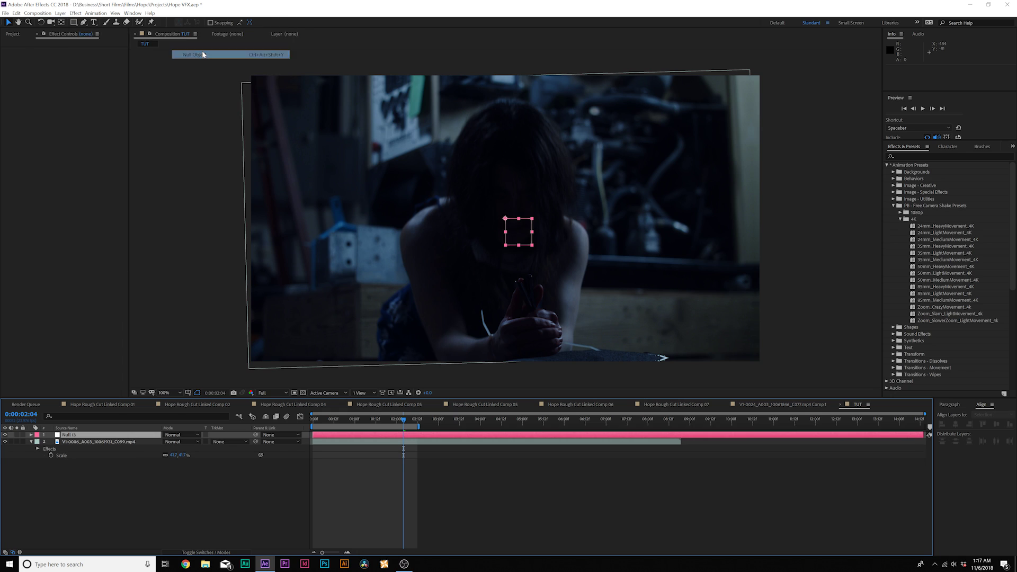
click(936, 280)
drag(940, 266, 354, 438)
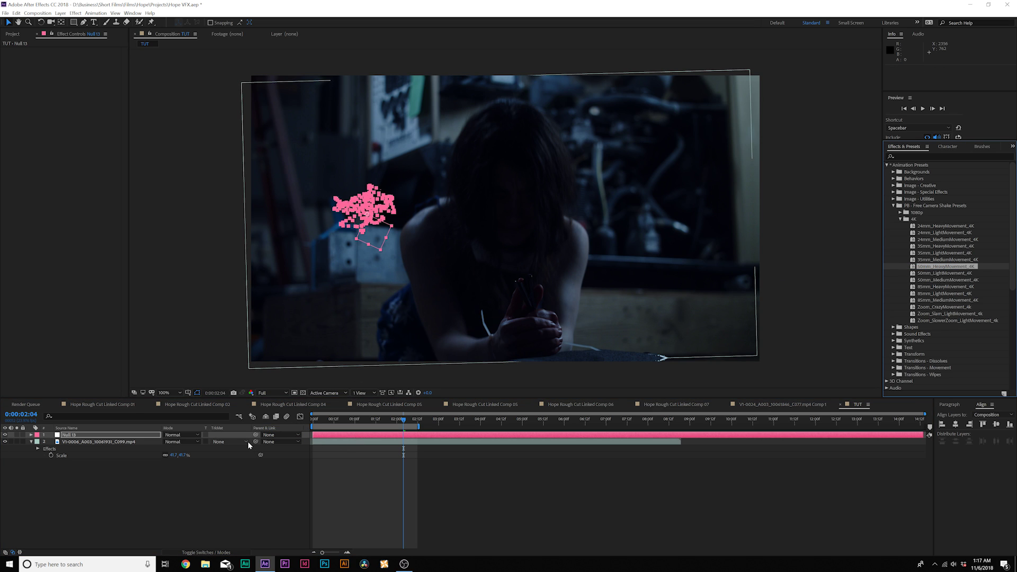
Parent the film clip to Null 13, slide its shake keyframes earlier, and preview
drag(256, 442, 75, 438)
click(154, 483)
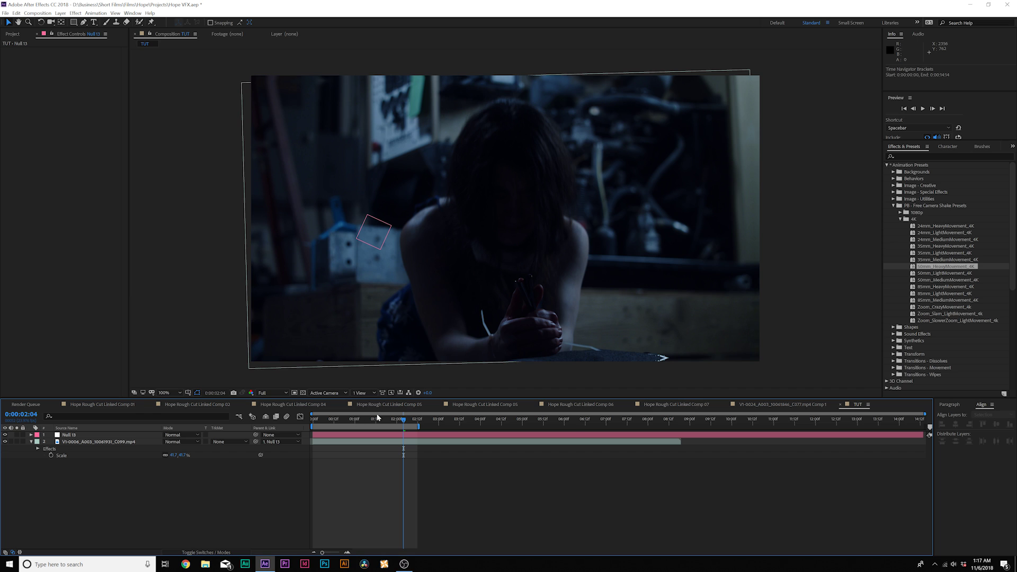
click(353, 435)
key(u)
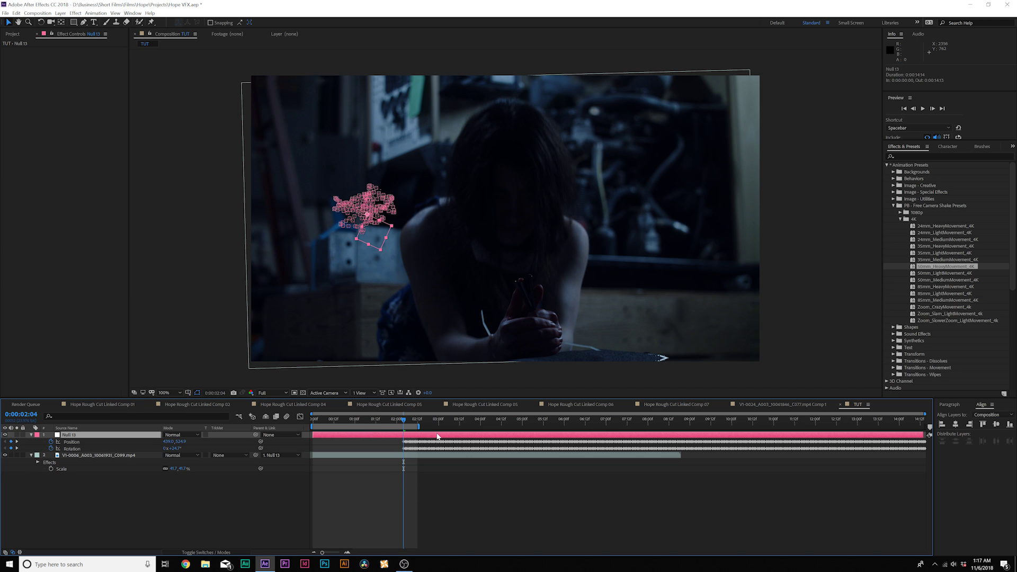
drag(438, 436, 348, 434)
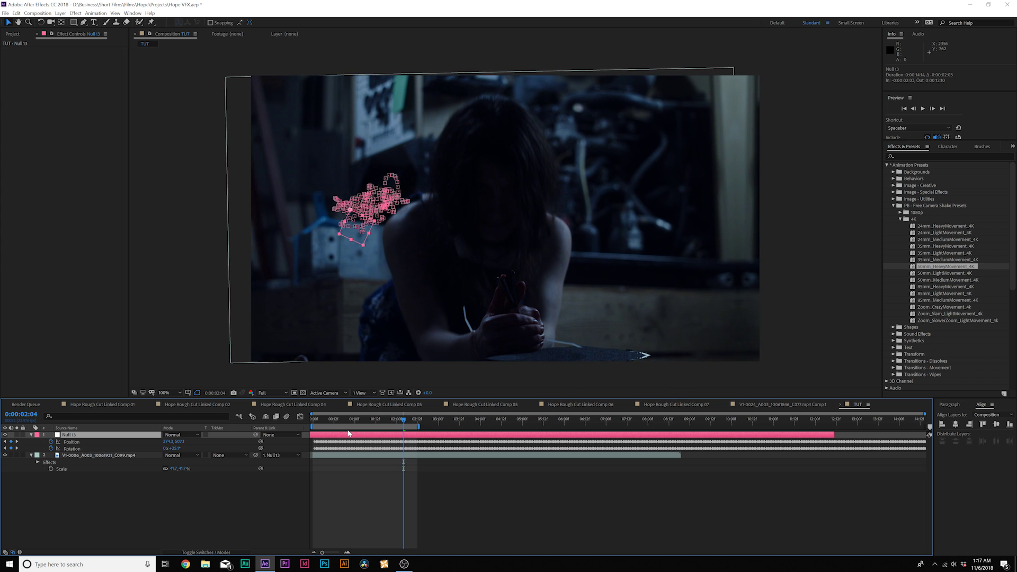
key(space)
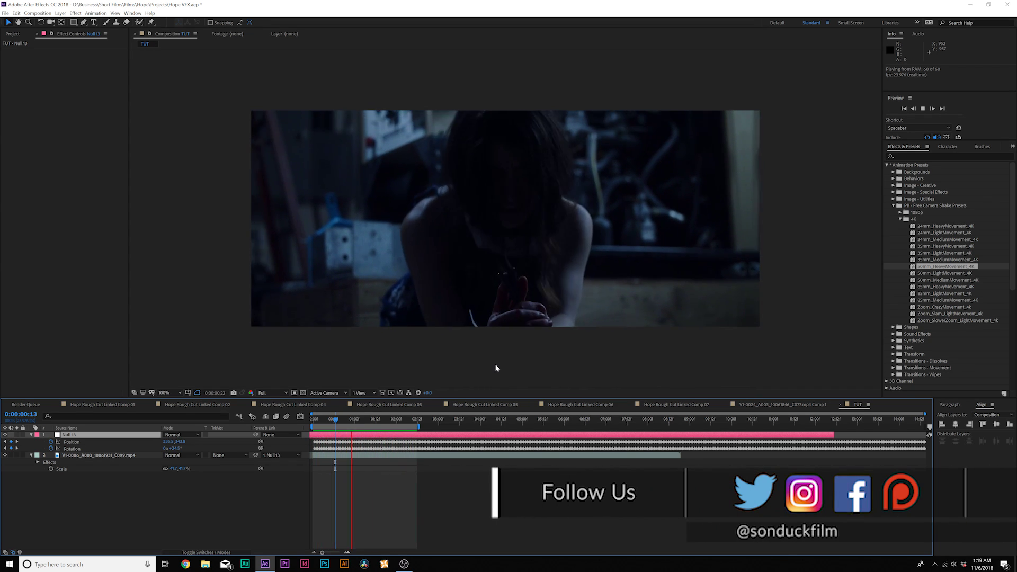
Save the Hope VFX project with Ctrl+S
key(ctrl+s)
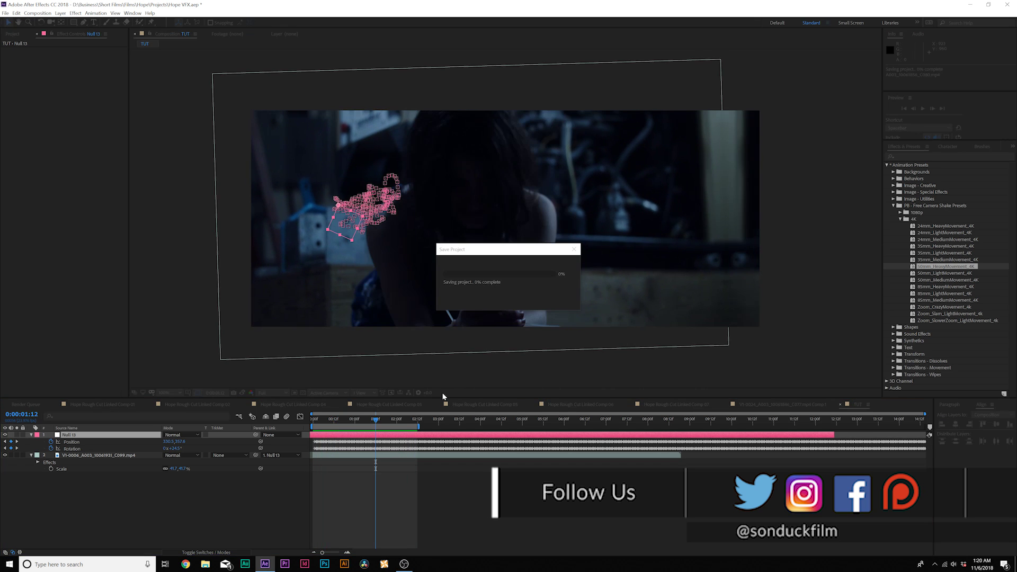